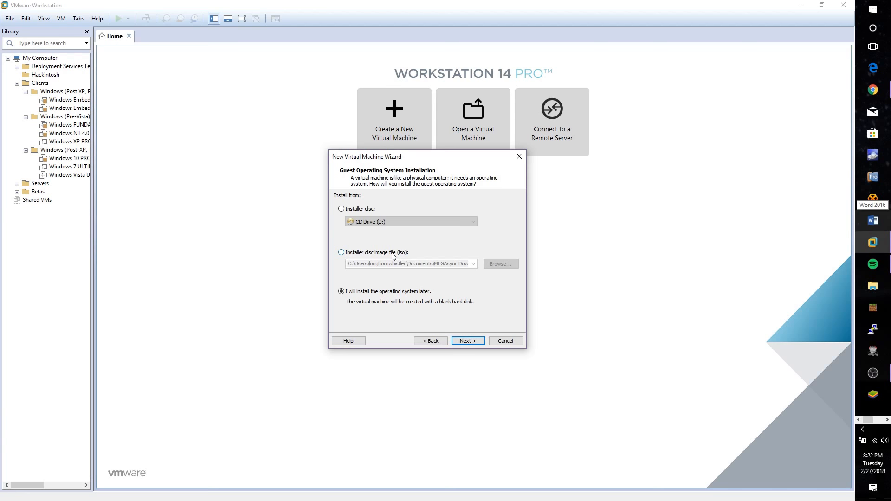
Choose to install the operating system later and select Microsoft Windows with version Windows XP Professional as the guest
{"action": "left_click", "coordinate": [392, 256]}
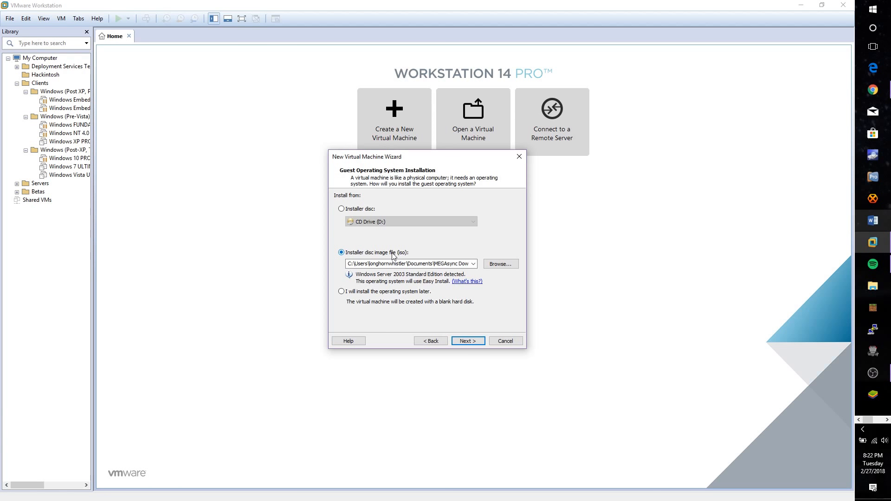
{"action": "left_click", "coordinate": [395, 293]}
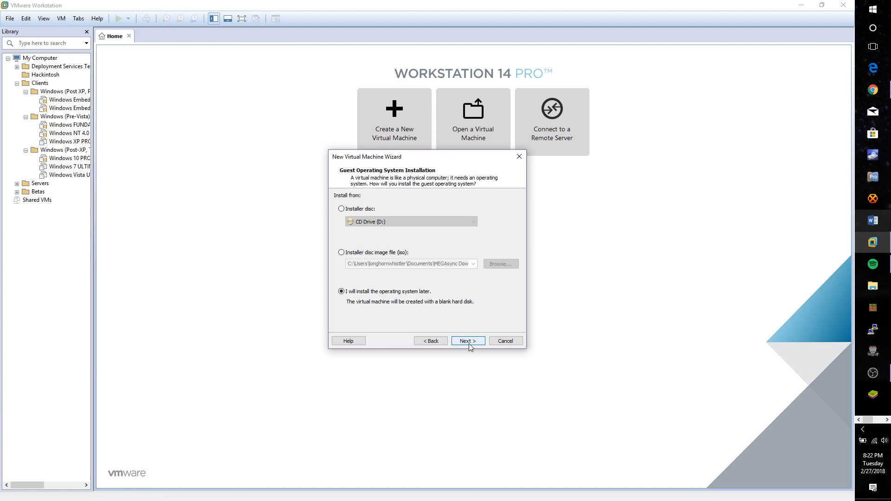
{"action": "left_click", "coordinate": [468, 341]}
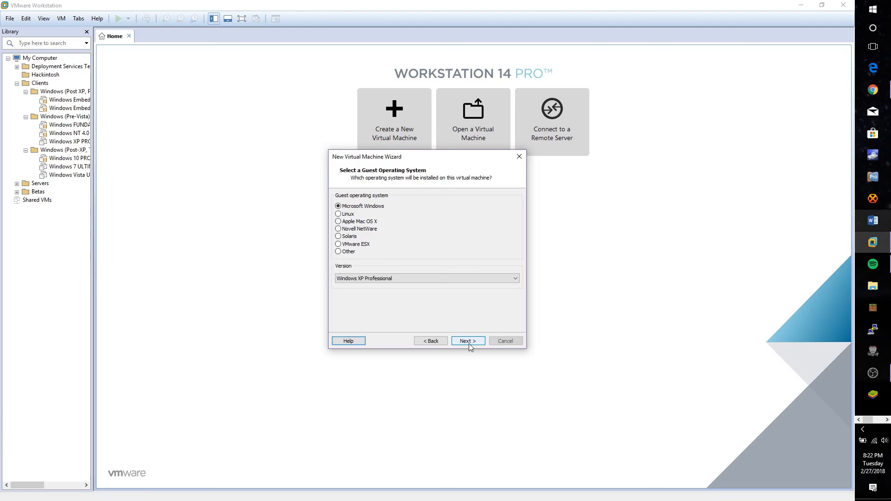
{"action": "left_click", "coordinate": [383, 279]}
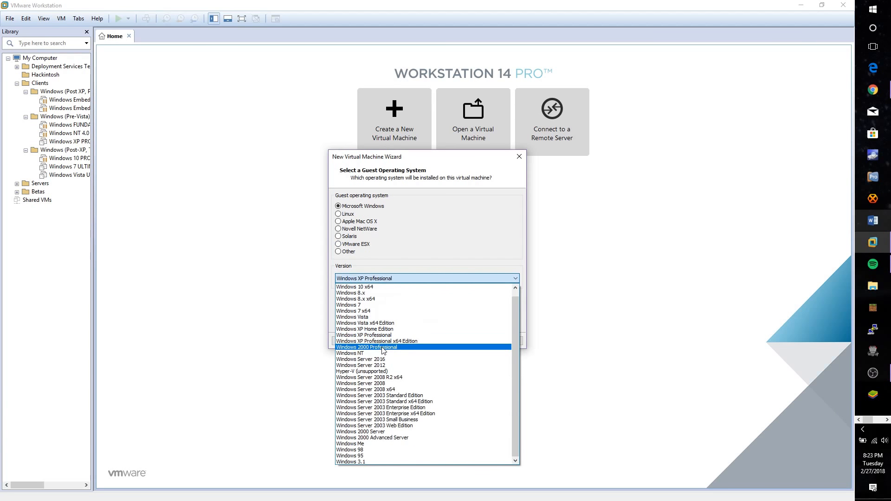
{"action": "left_click", "coordinate": [374, 335]}
{"action": "left_click", "coordinate": [467, 341]}
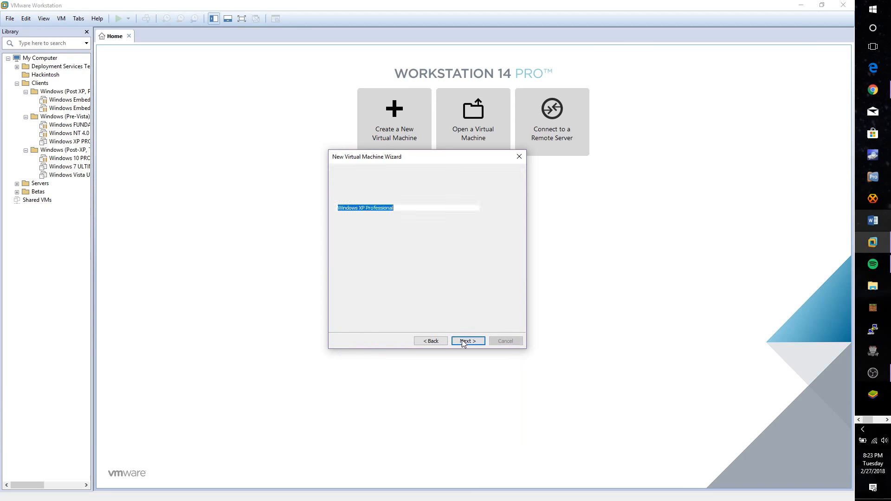
Name the virtual machine Windows FLP and create it with a 40 GB virtual disk stored as a single file
{"action": "left_click_drag", "start_coordinate": [394, 209], "coordinate": [359, 213]}
{"action": "type", "text": "FLP"}
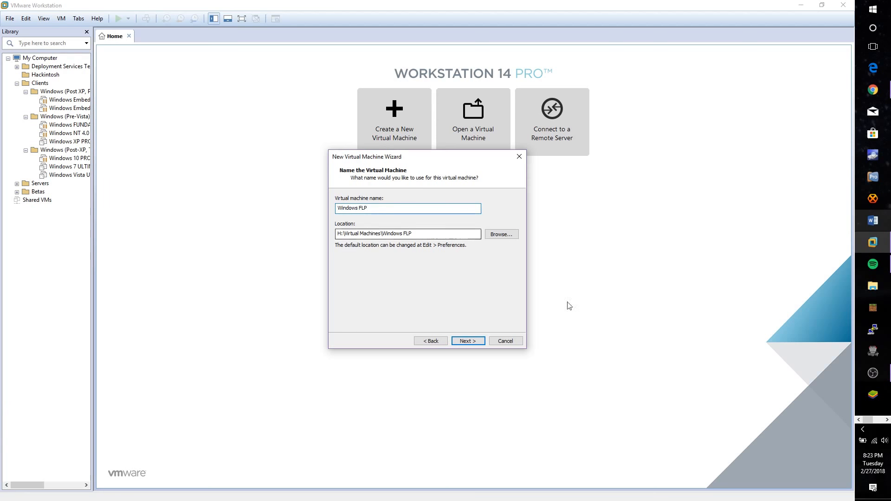
{"action": "left_click", "coordinate": [465, 341]}
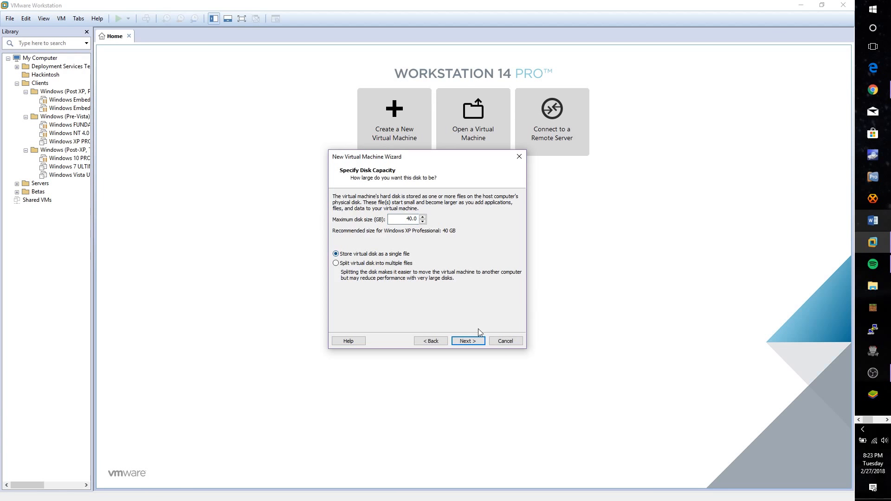
{"action": "left_click", "coordinate": [466, 341]}
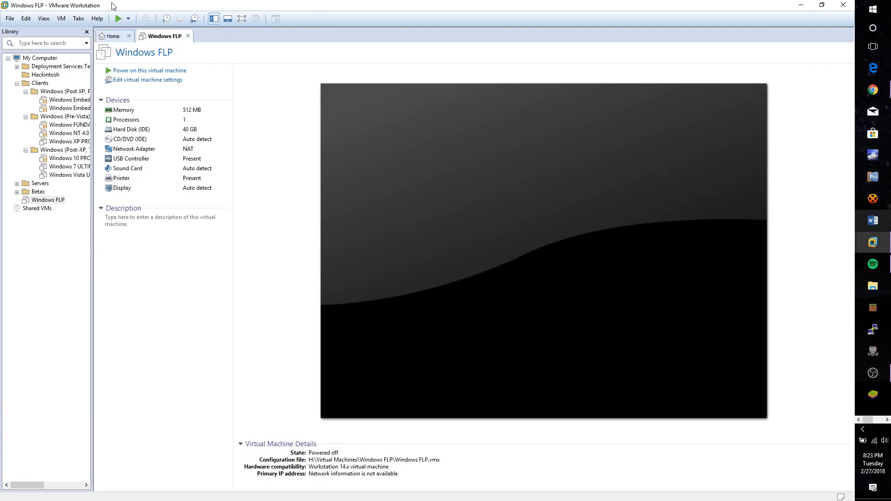
Power on the Windows FLP virtual machine and connect its CD/DVD drive to the installer ISO image file
{"action": "left_click", "coordinate": [137, 71]}
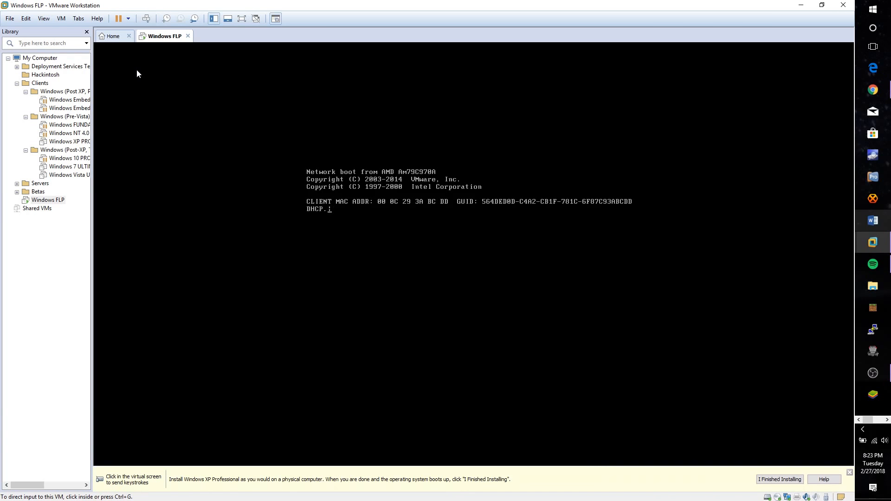
{"action": "left_click", "coordinate": [61, 18]}
{"action": "mouse_move", "coordinate": [95, 43]}
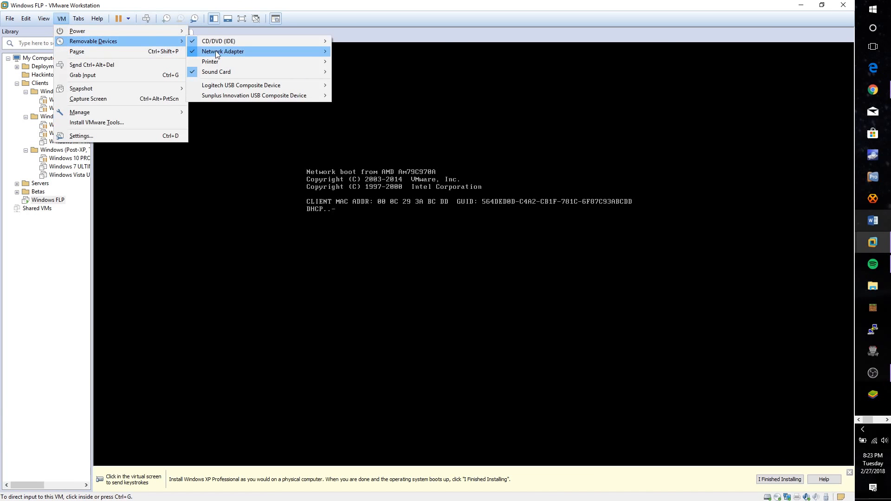
{"action": "mouse_move", "coordinate": [226, 41]}
{"action": "left_click", "coordinate": [356, 51]}
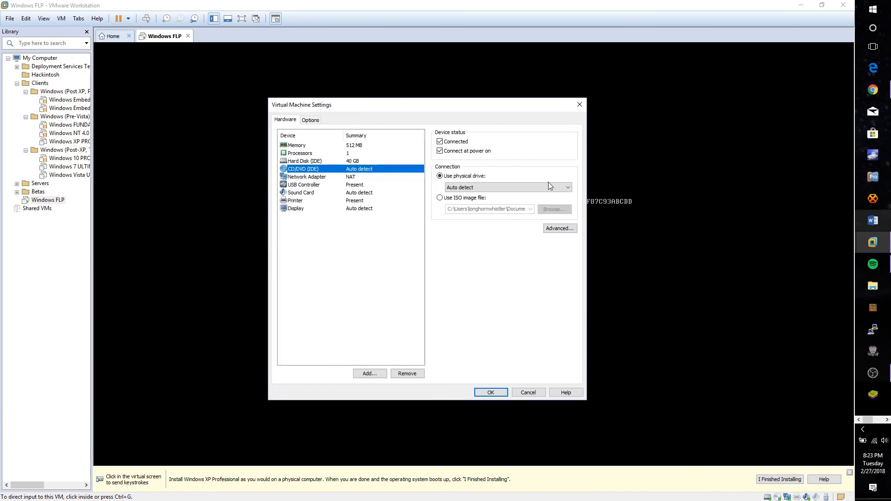
{"action": "left_click", "coordinate": [467, 201]}
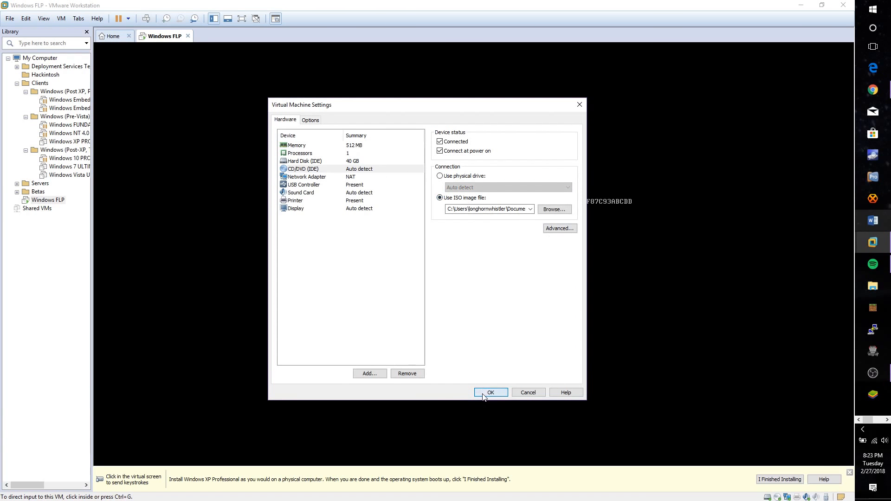
{"action": "key", "text": "Return"}
{"action": "left_click", "coordinate": [380, 274]}
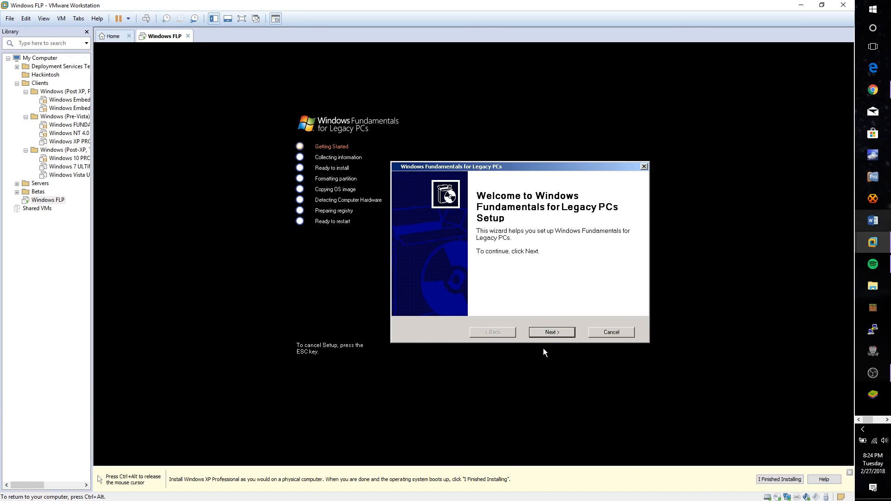
Accept the license agreement and set up Windows on this computer in Interactive Mode
{"action": "left_click", "coordinate": [546, 333]}
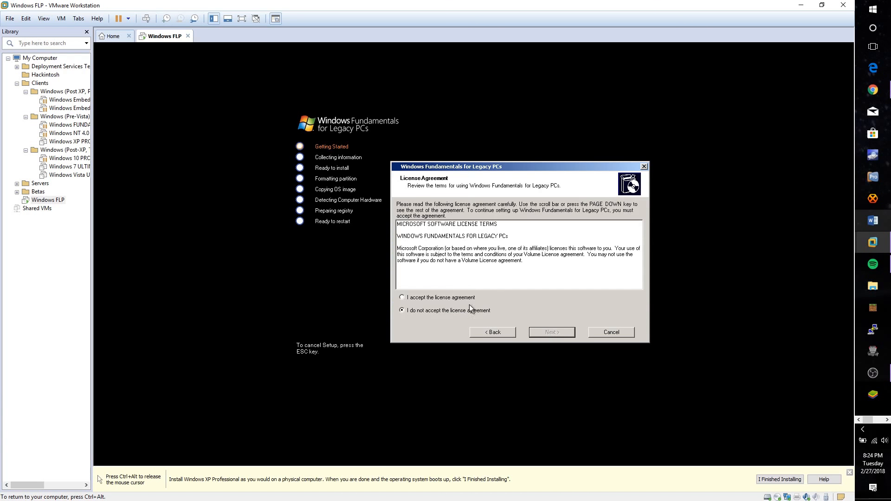
{"action": "left_click", "coordinate": [442, 299]}
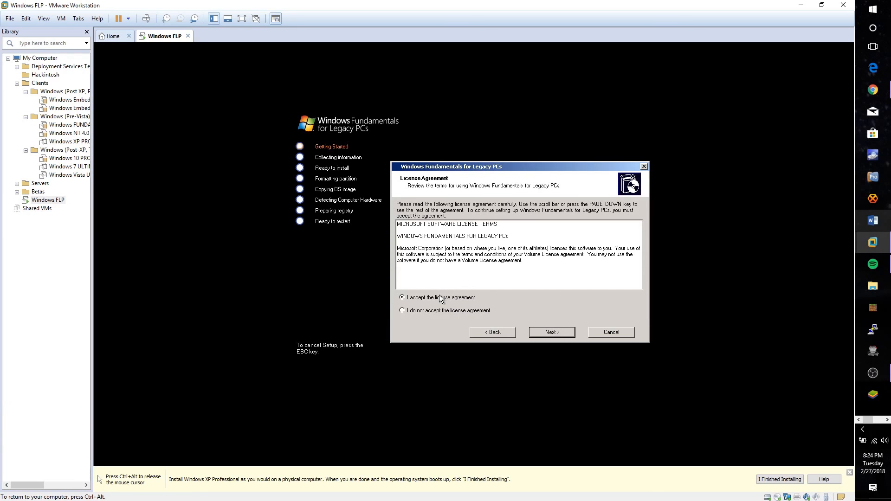
{"action": "left_click", "coordinate": [548, 332]}
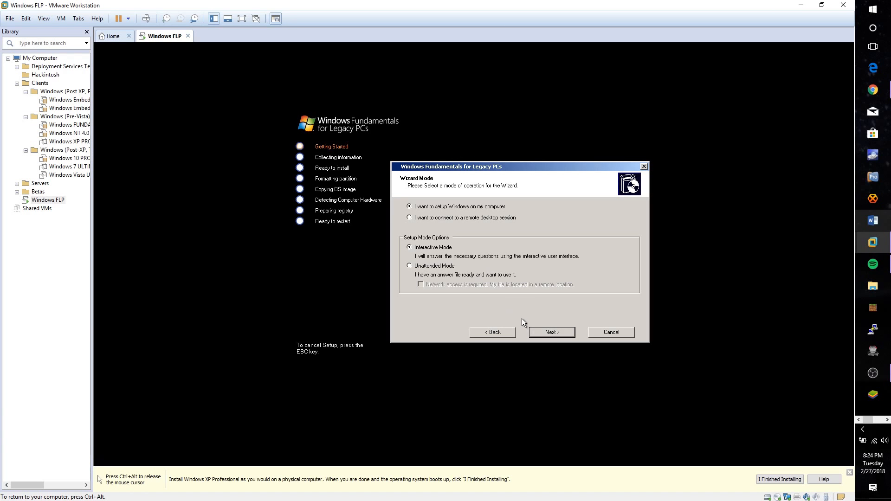
{"action": "left_click", "coordinate": [532, 329]}
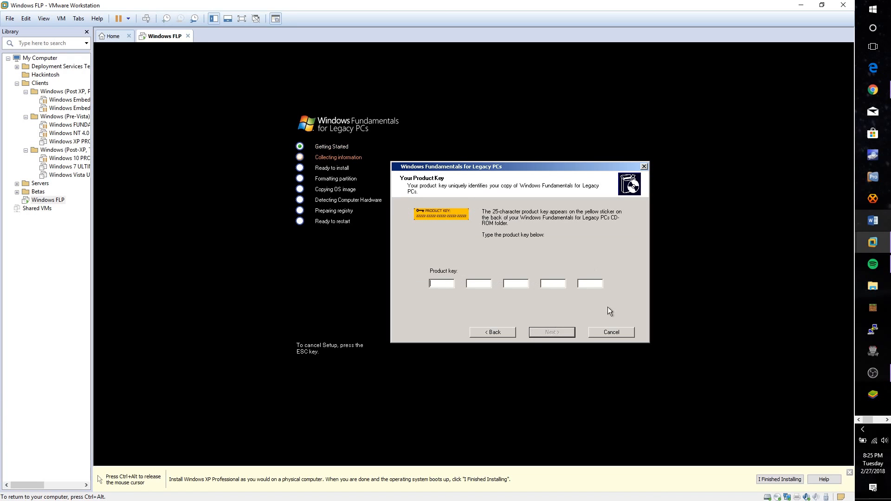
Enter the product key for Windows Fundamentals for Legacy PCs and continue to the regional options
{"action": "key", "text": "ctrl+alt"}
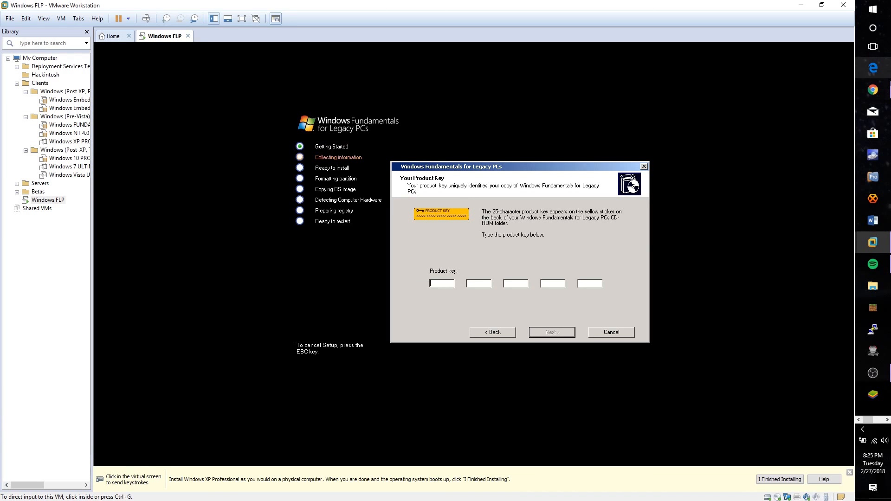
{"action": "left_click", "coordinate": [637, 115]}
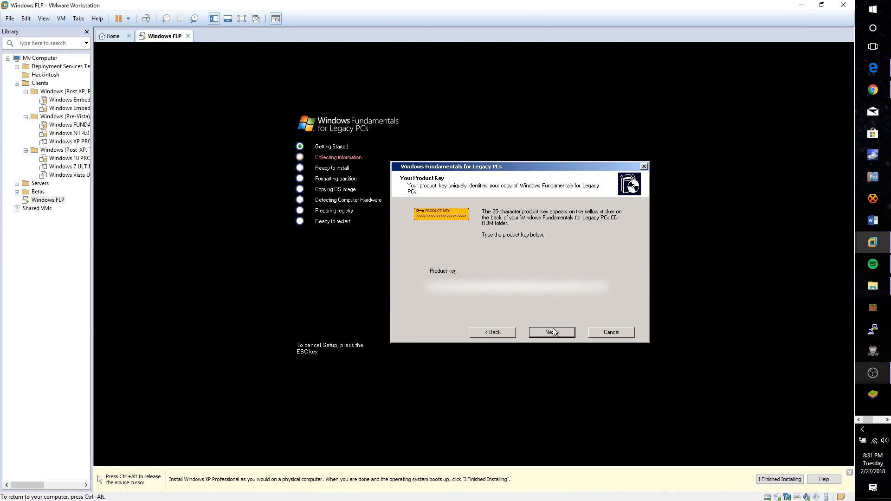
{"action": "left_click", "coordinate": [553, 331]}
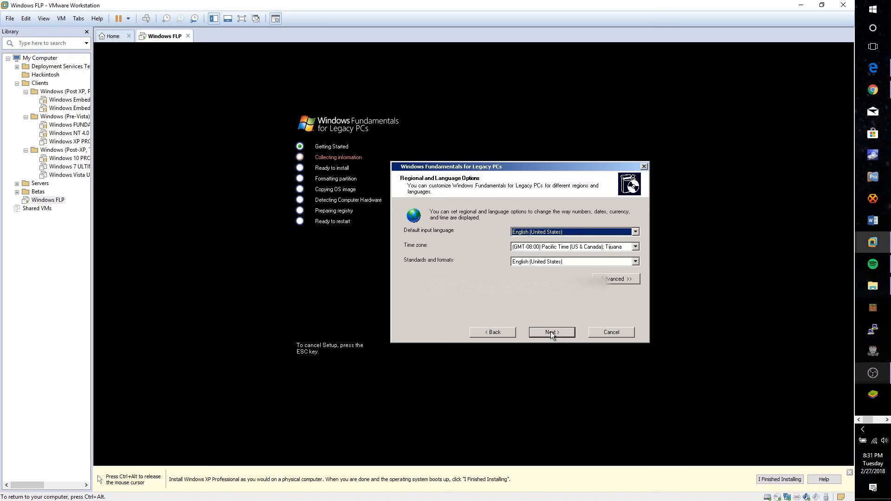
Set the time zone to (GMT-05:00) Eastern Time (US & Canada) and accept the regional options
{"action": "left_click", "coordinate": [564, 248]}
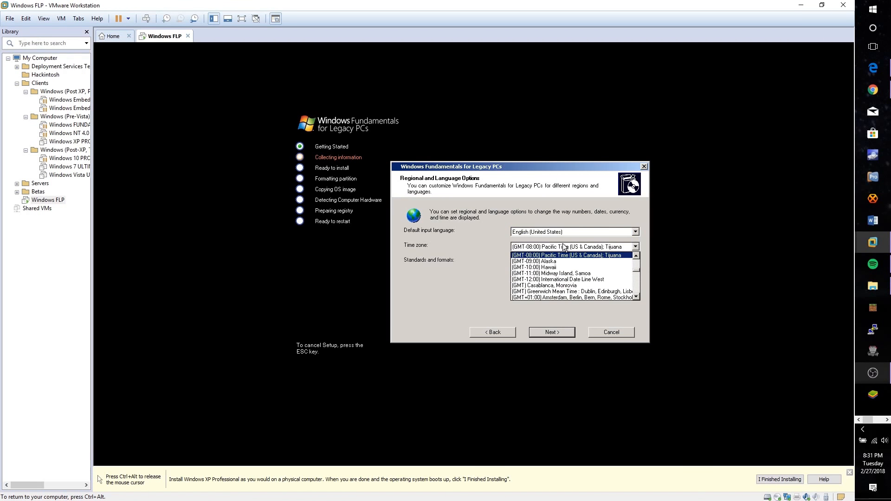
{"action": "left_click", "coordinate": [634, 256]}
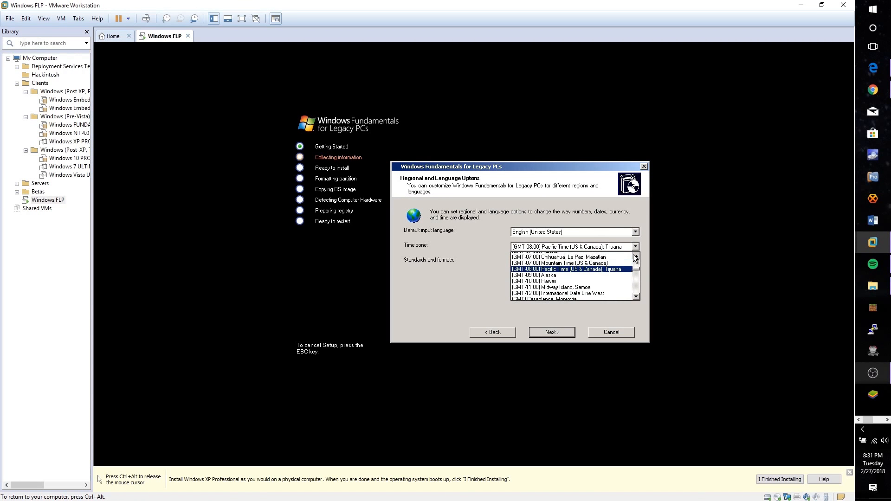
{"action": "left_click", "coordinate": [634, 256]}
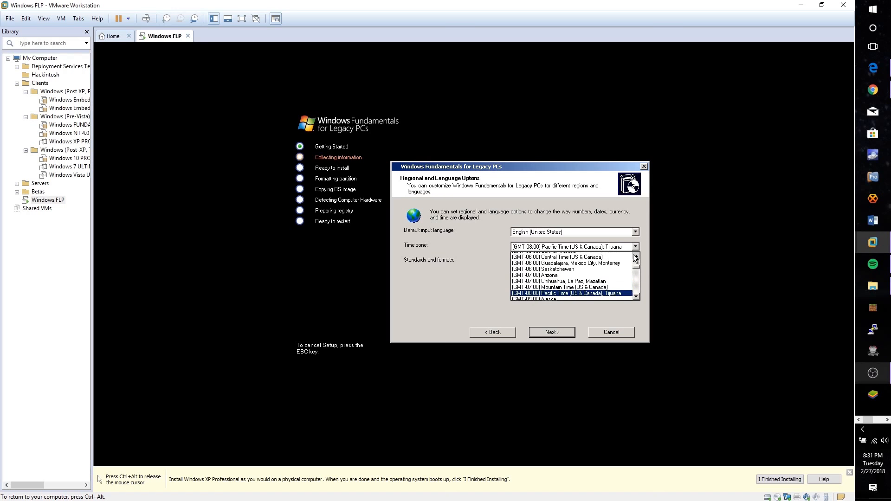
{"action": "left_click", "coordinate": [634, 255]}
{"action": "left_click", "coordinate": [635, 255]}
{"action": "left_click", "coordinate": [634, 256]}
{"action": "left_click", "coordinate": [634, 256]}
{"action": "left_click", "coordinate": [580, 262]}
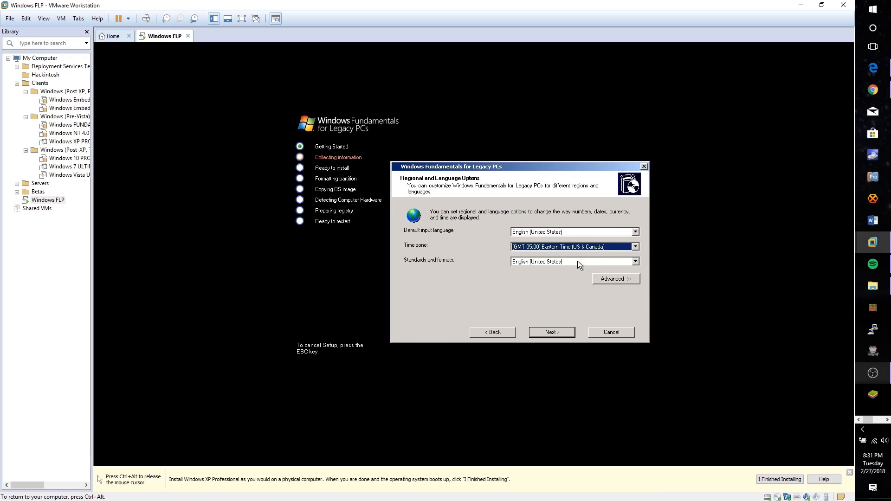
{"action": "left_click", "coordinate": [545, 330]}
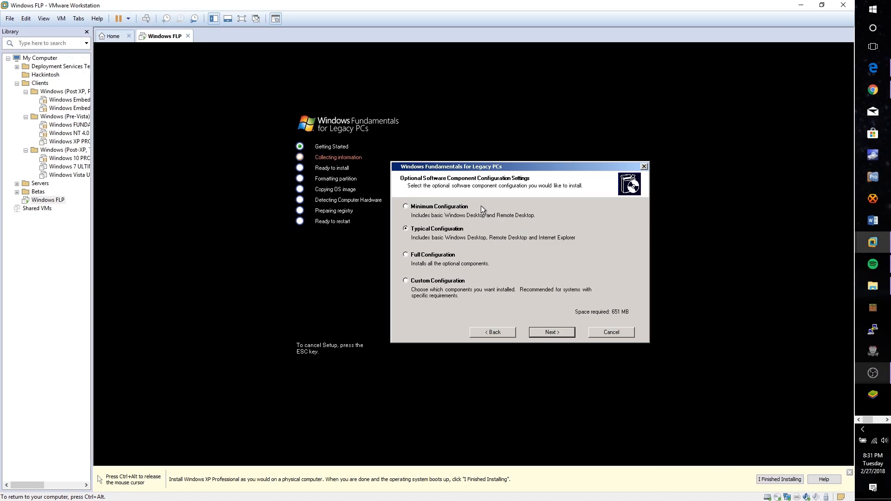
Select Full Configuration for the optional components and create a 40 GB partition on Disk 0 as the install target
{"action": "left_click", "coordinate": [431, 256]}
{"action": "left_click", "coordinate": [552, 332]}
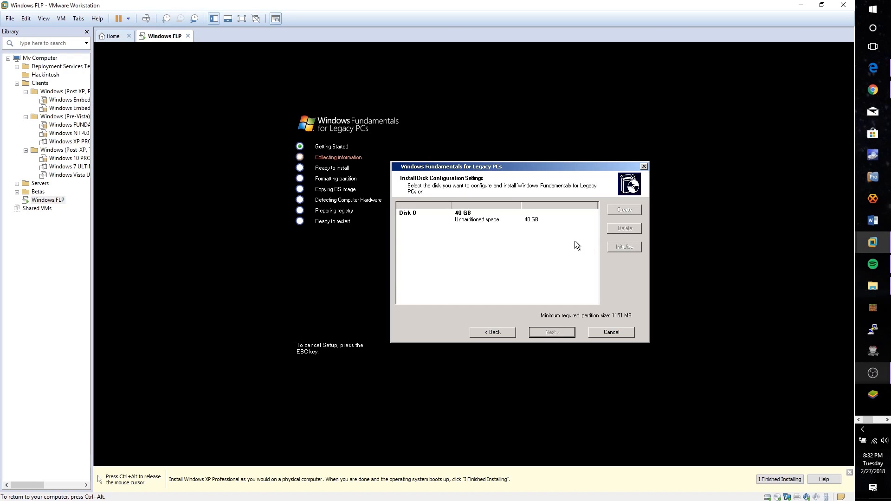
{"action": "left_click", "coordinate": [493, 222]}
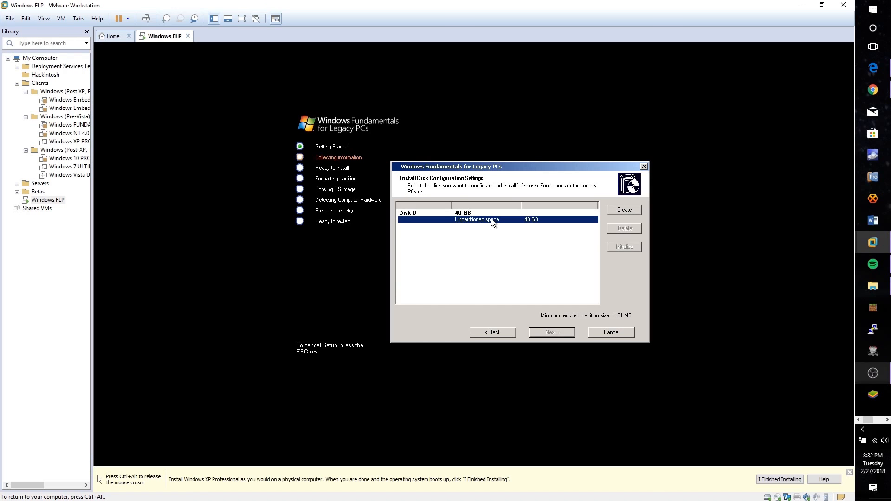
{"action": "left_click", "coordinate": [624, 209]}
{"action": "left_click", "coordinate": [498, 289]}
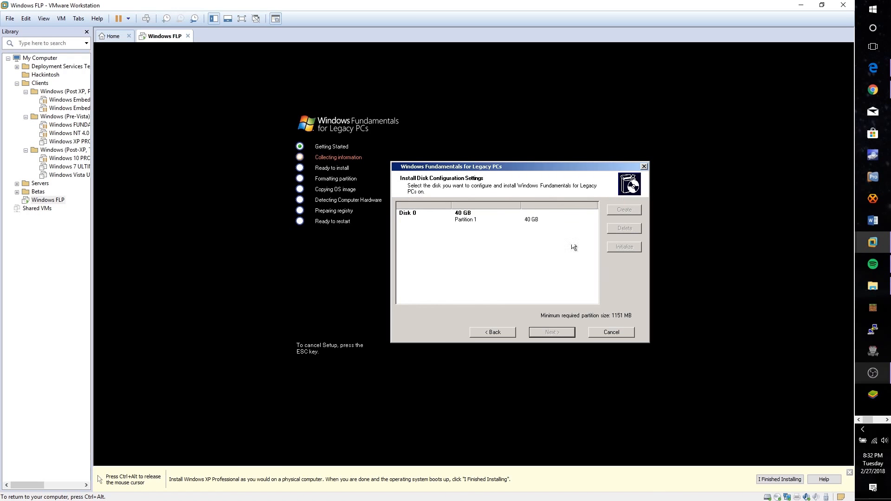
{"action": "left_click", "coordinate": [525, 219]}
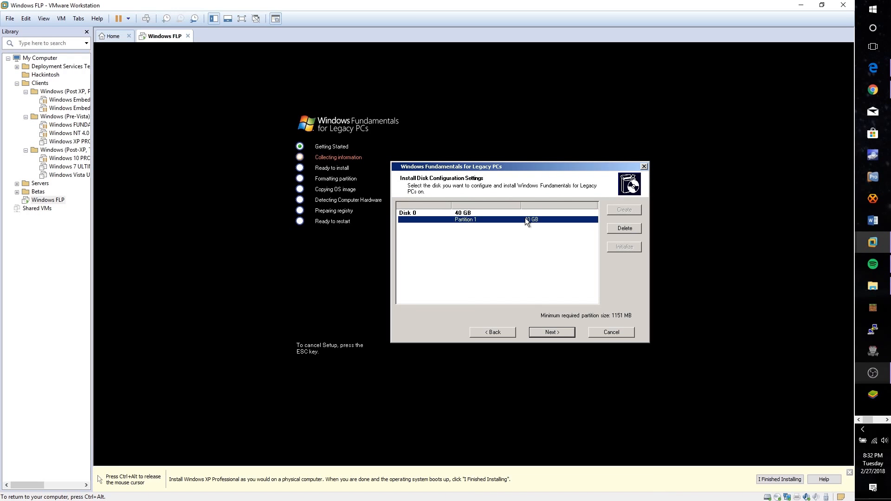
{"action": "left_click", "coordinate": [548, 332]}
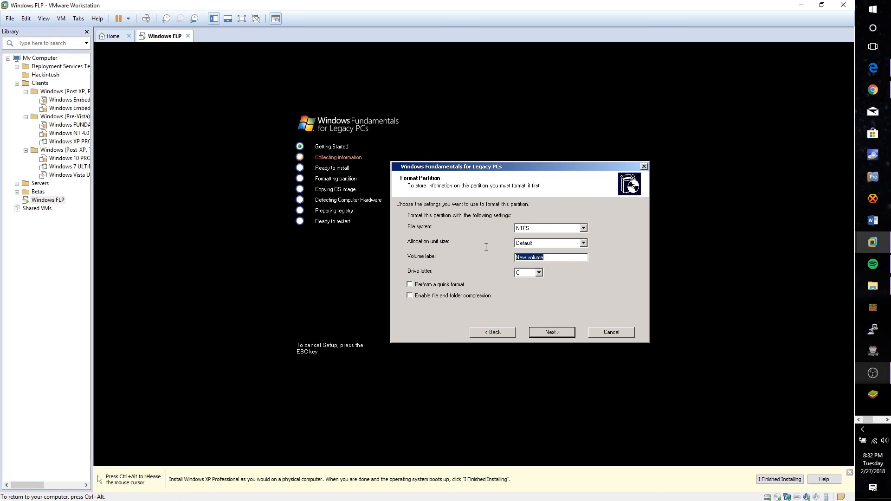
Format the partition as NTFS with volume label WinFLP_RTM and drive letter C, using a quick format
{"action": "type", "text": "WinFLP_RTM"}
{"action": "left_click", "coordinate": [445, 287]}
{"action": "left_click", "coordinate": [555, 332]}
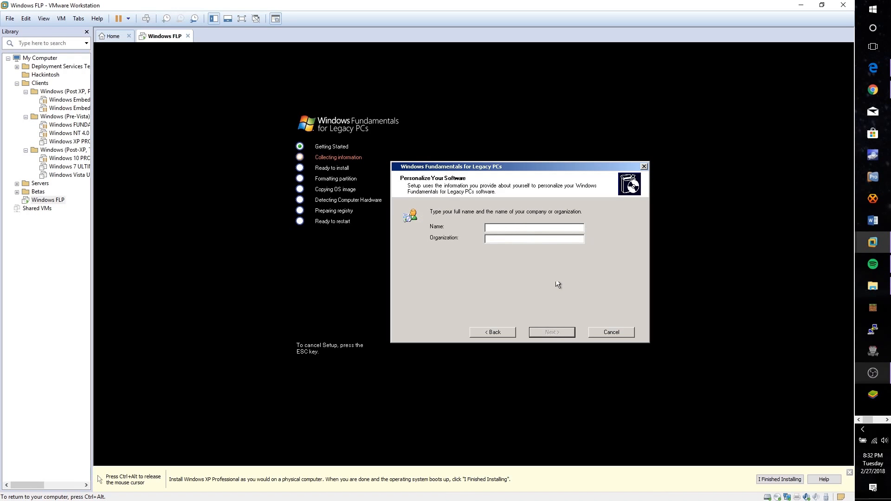
Personalize the software with the owner's name and BetaHunter as the organization
{"action": "type", "text": "LonghornWhistler"}
{"action": "key", "text": "Tab"}
{"action": "type", "text": "BetaHunter"}
{"action": "left_click", "coordinate": [561, 332]}
Name the computer WINFLP-VID-VMW, then enter and confirm the Administrator password
{"action": "type", "text": "WIN"}
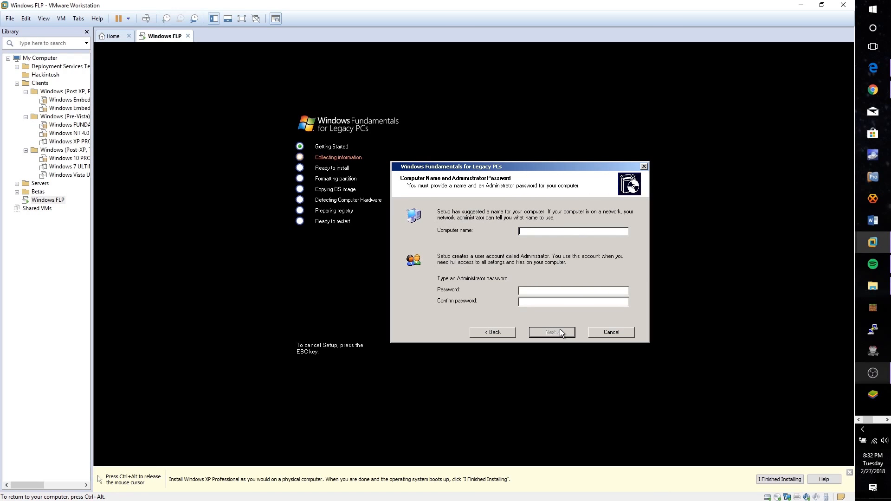
{"action": "type", "text": "FLP-VID-VMW"}
{"action": "key", "text": "Tab"}
{"action": "type", "text": "**********************"}
{"action": "left_click", "coordinate": [560, 331]}
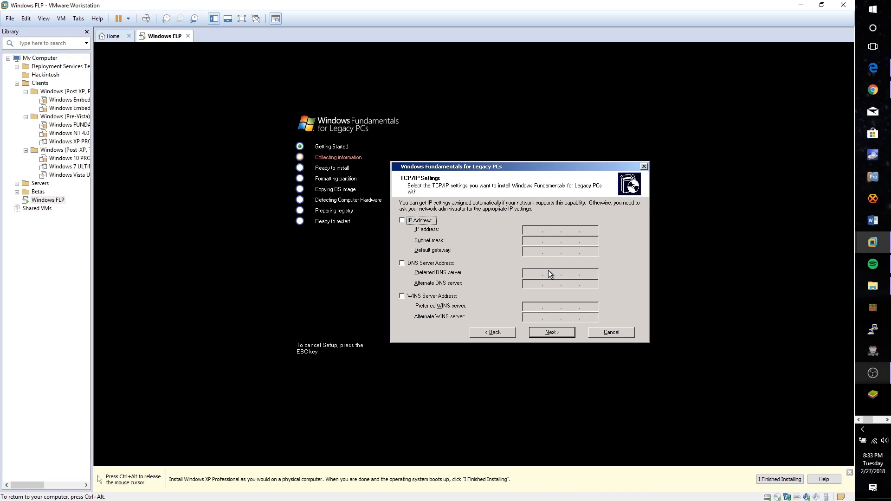
Join the computer to the SPUTNIK.local domain with the netadmin account and its password, and start the installation
{"action": "left_click", "coordinate": [558, 330]}
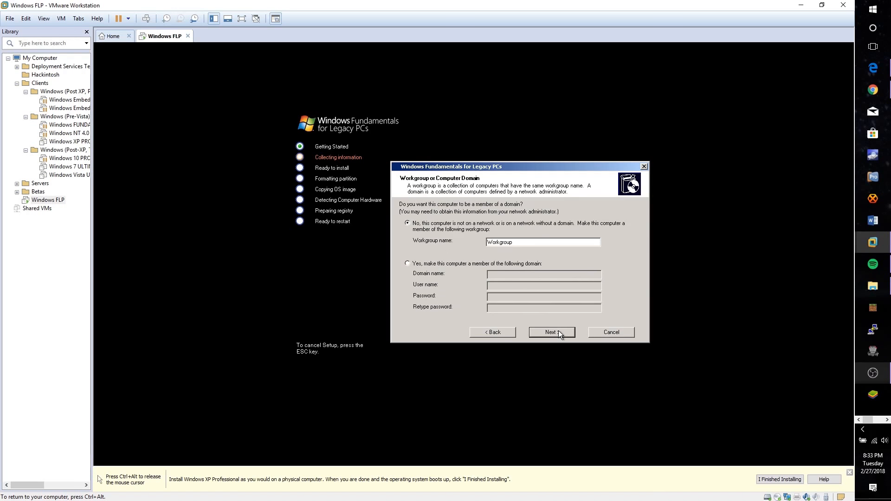
{"action": "left_click", "coordinate": [472, 265]}
{"action": "type", "text": "S"}
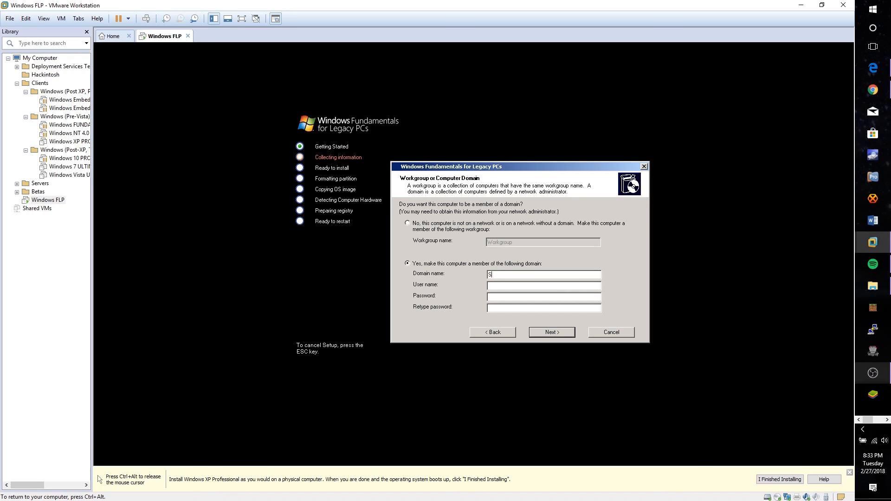
{"action": "type", "text": "PUTNIK.localnetadmin"}
{"action": "key", "text": "Tab"}
{"action": "type", "text": "****"}
{"action": "type", "text": "*********"}
{"action": "left_click", "coordinate": [550, 333]}
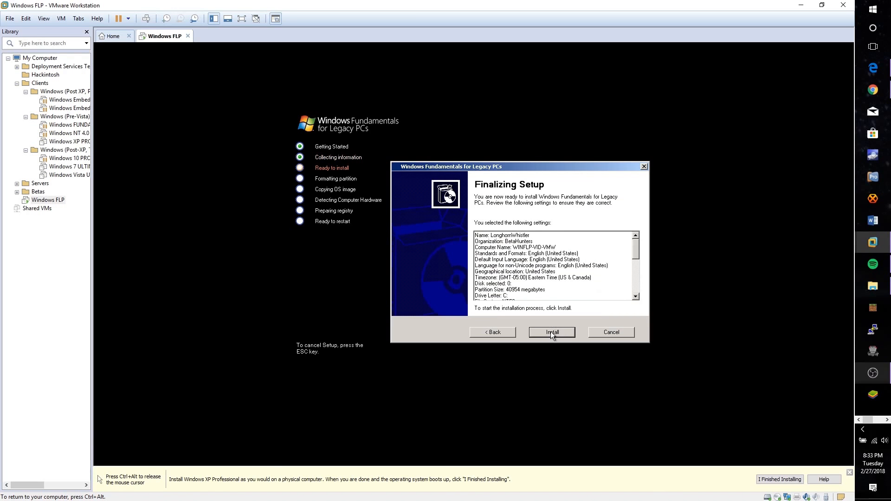
{"action": "left_click", "coordinate": [550, 332]}
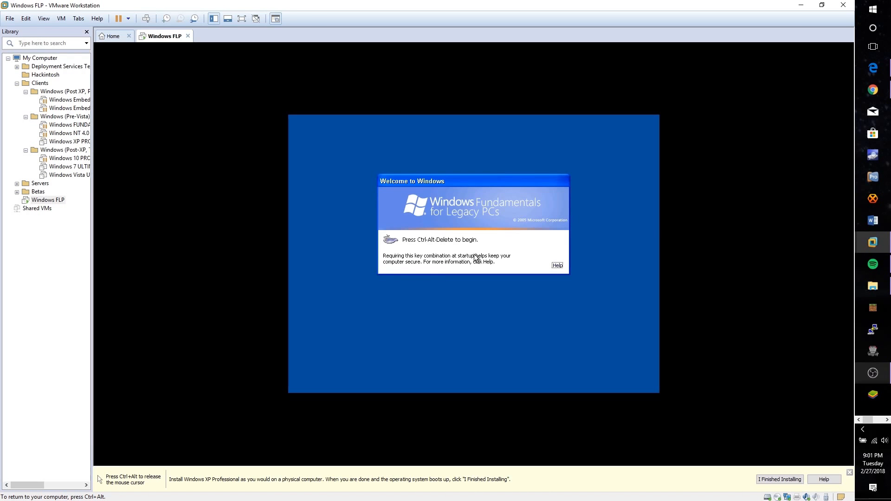
Try to log on to Windows as netadmin with the account password
{"action": "key", "text": "ctrl+alt+Insert"}
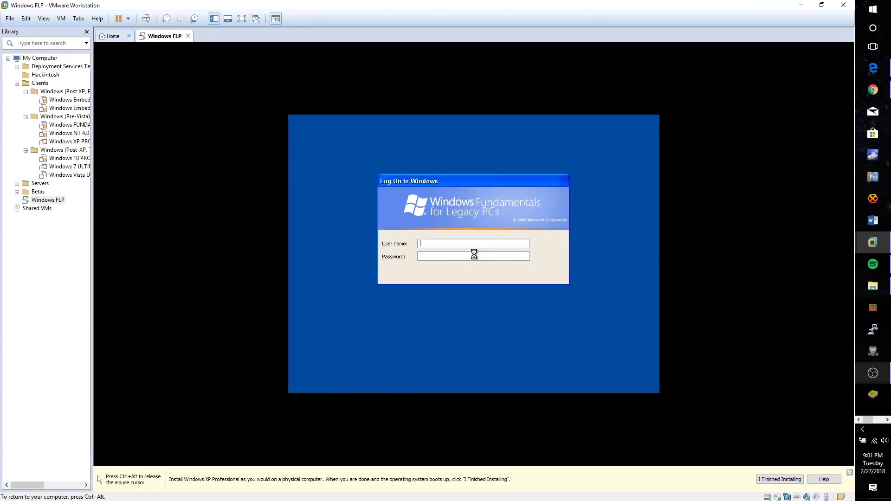
{"action": "type", "text": "netadmin"}
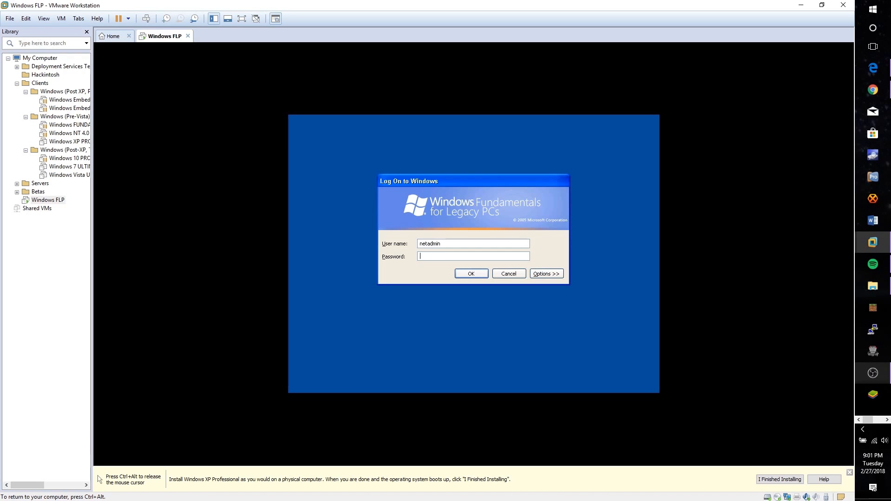
{"action": "type", "text": "*************"}
{"action": "key", "text": "Return"}
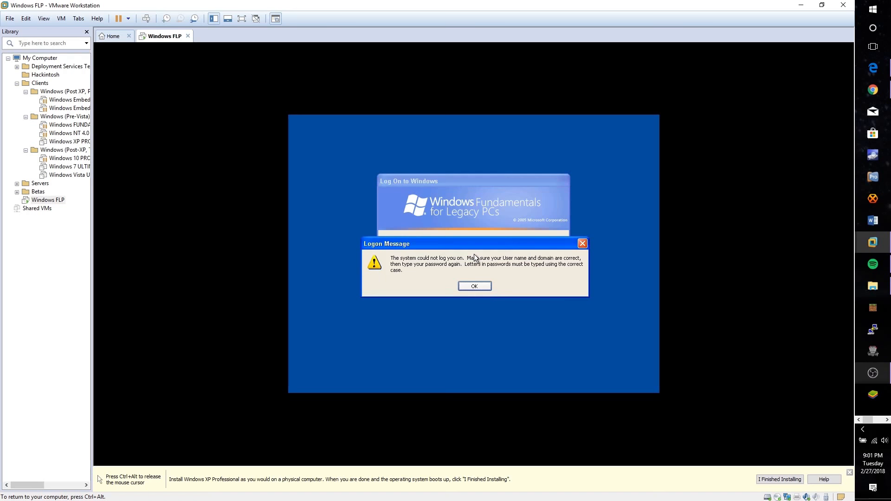
{"action": "key", "text": "Return"}
Log on as netadmin to the SPUTNIK domain with the account password
{"action": "left_click", "coordinate": [478, 269]}
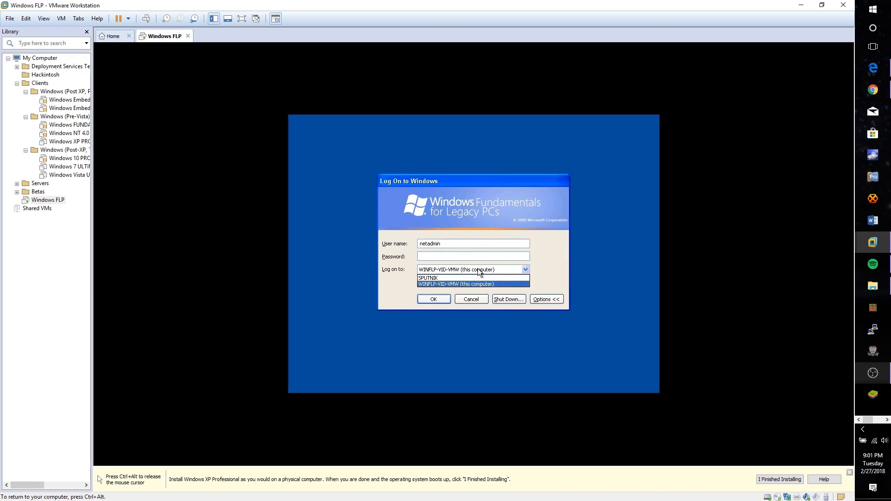
{"action": "left_click", "coordinate": [457, 277]}
{"action": "left_click", "coordinate": [452, 257]}
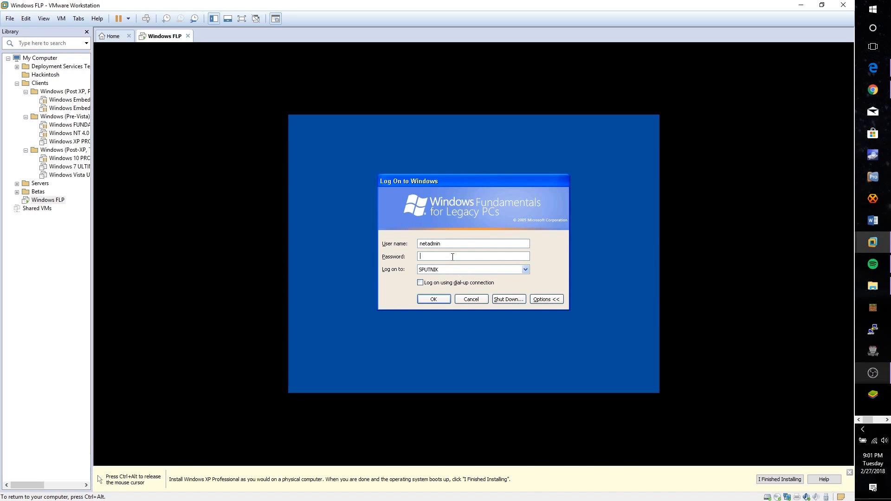
{"action": "type", "text": "••••••••••••••"}
{"action": "key", "text": "Return"}
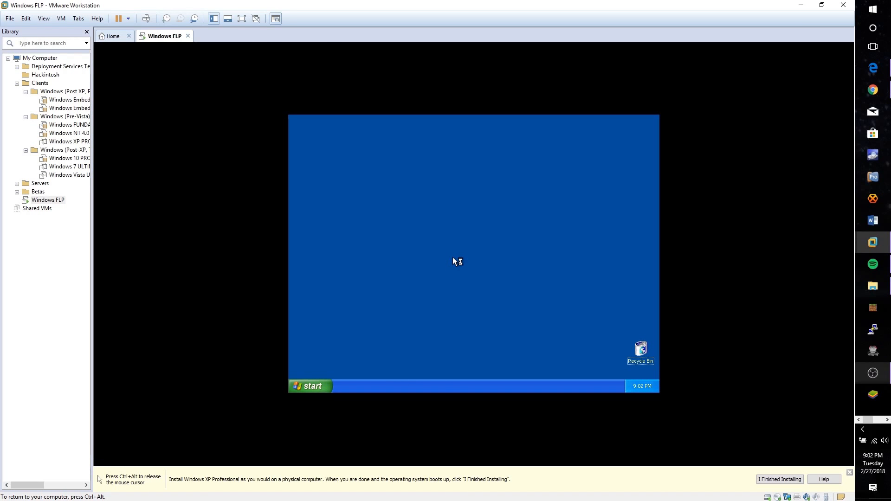
Switch the Windows FLP virtual machine to full-screen view
{"action": "left_click", "coordinate": [528, 249]}
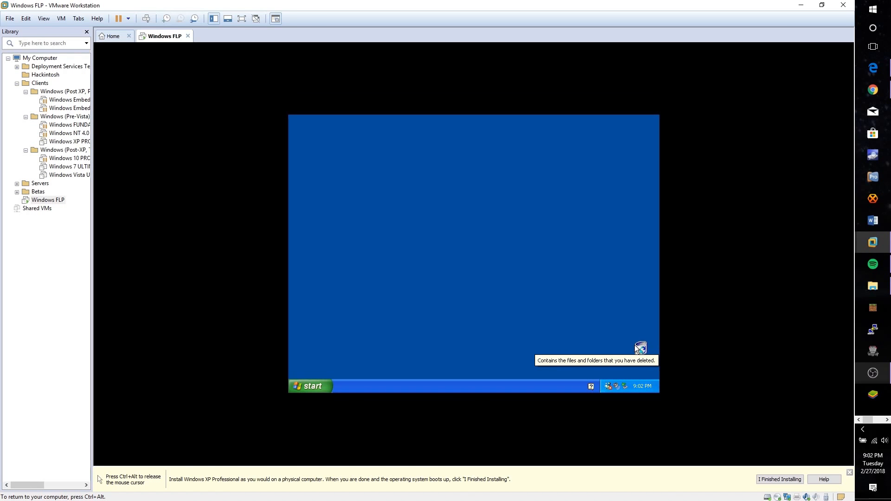
{"action": "left_click", "coordinate": [308, 387]}
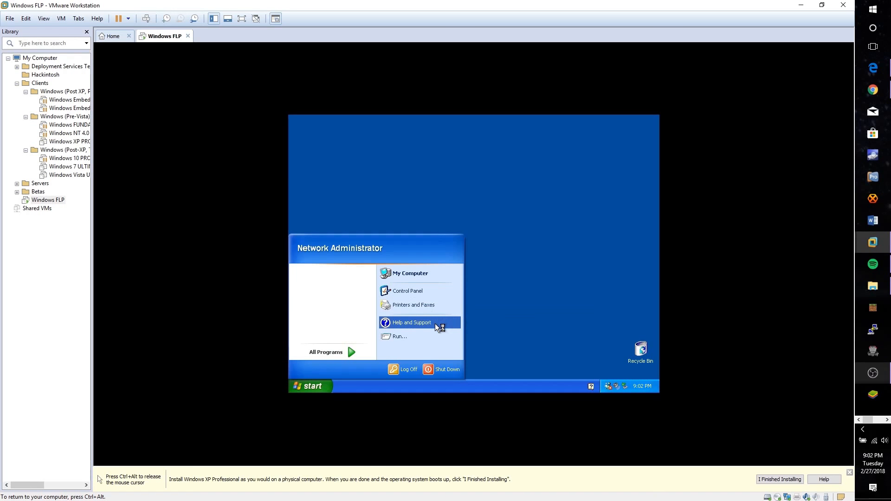
{"action": "key", "text": "ctrl+alt"}
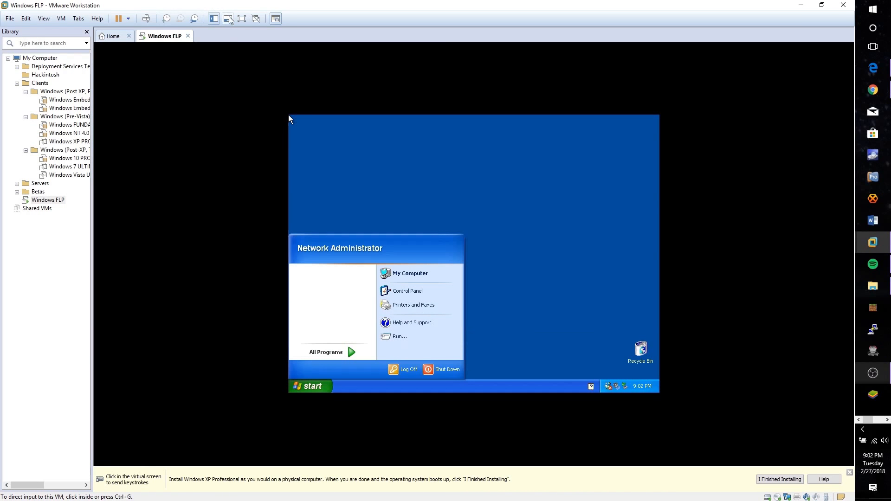
{"action": "left_click", "coordinate": [242, 19]}
{"action": "left_click", "coordinate": [607, 235]}
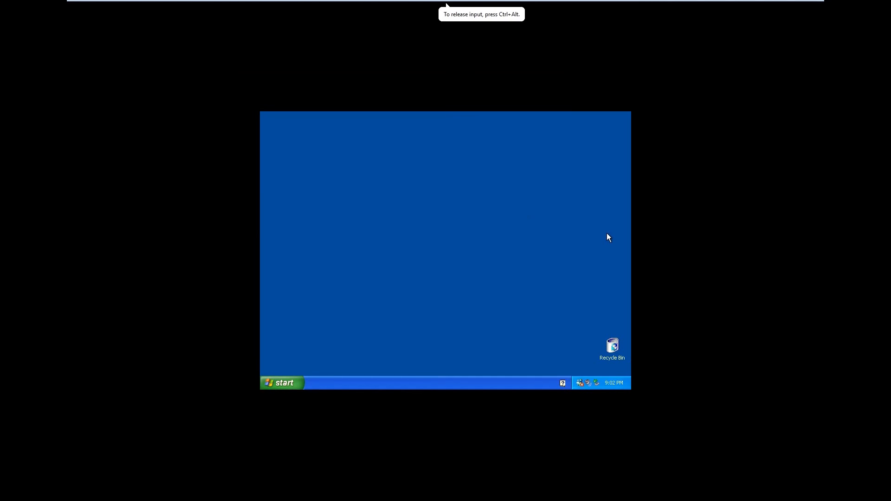
Open the desktop's Display Properties and apply the Olive Green color scheme
{"action": "right_click", "coordinate": [447, 268]}
{"action": "left_click", "coordinate": [469, 325]}
{"action": "left_click", "coordinate": [332, 175]}
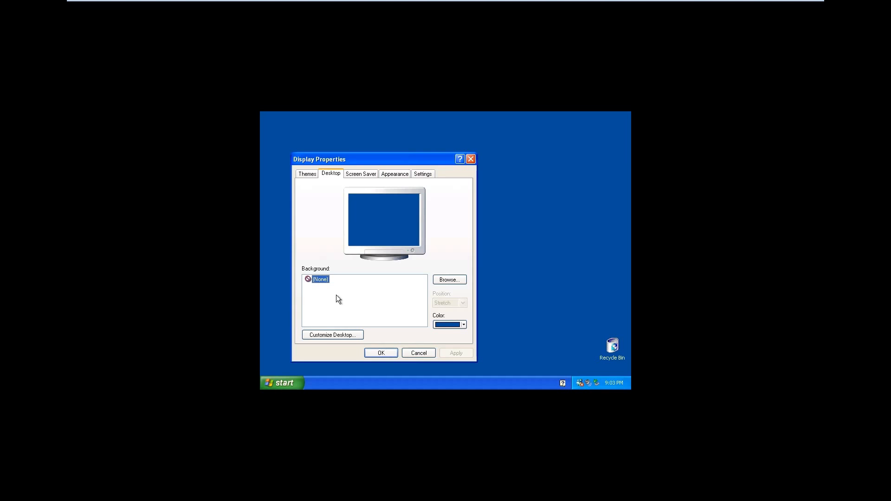
{"action": "left_click", "coordinate": [420, 175]}
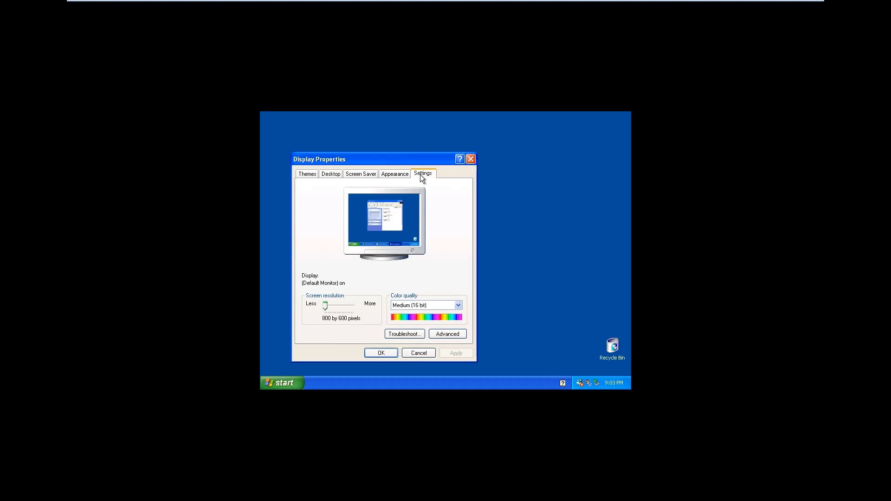
{"action": "left_click", "coordinate": [395, 174]}
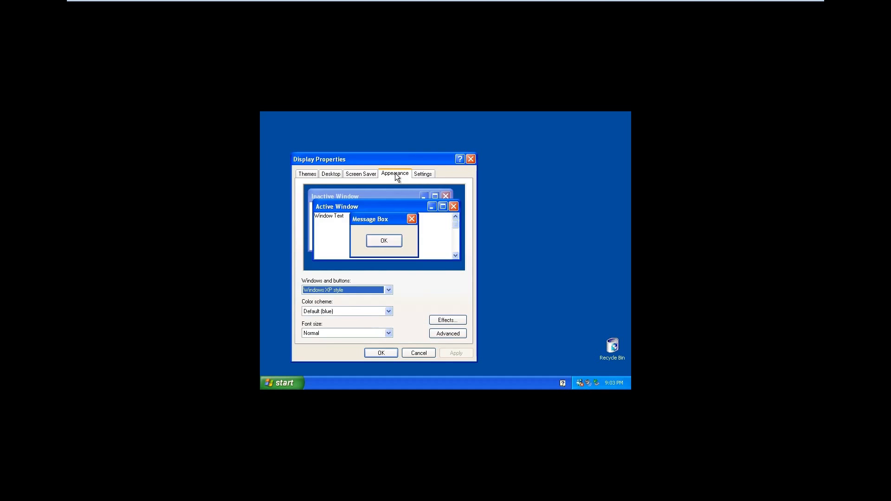
{"action": "left_click", "coordinate": [367, 311]}
{"action": "left_click", "coordinate": [318, 325]}
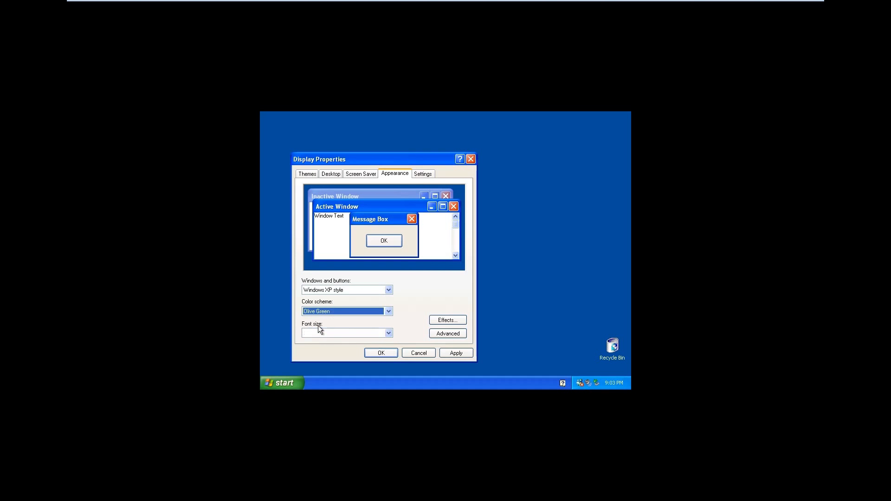
{"action": "left_click", "coordinate": [456, 352]}
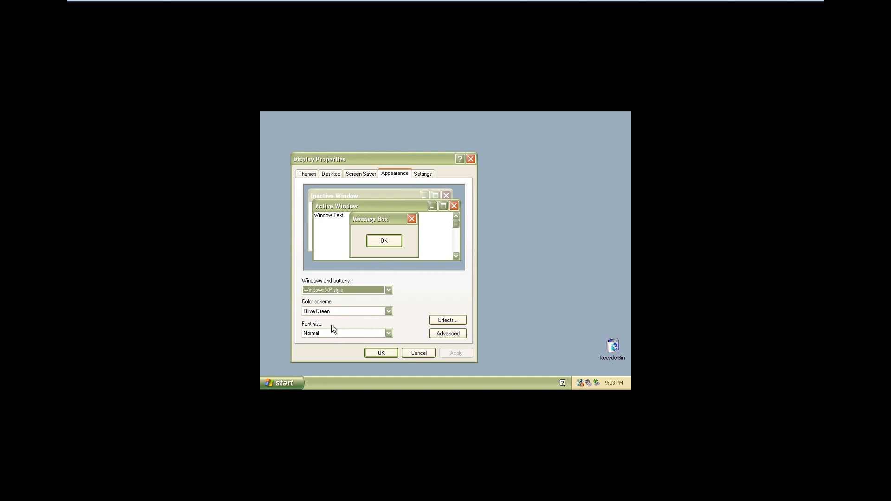
Apply the Silver color scheme to the Windows XP style
{"action": "left_click", "coordinate": [323, 311]}
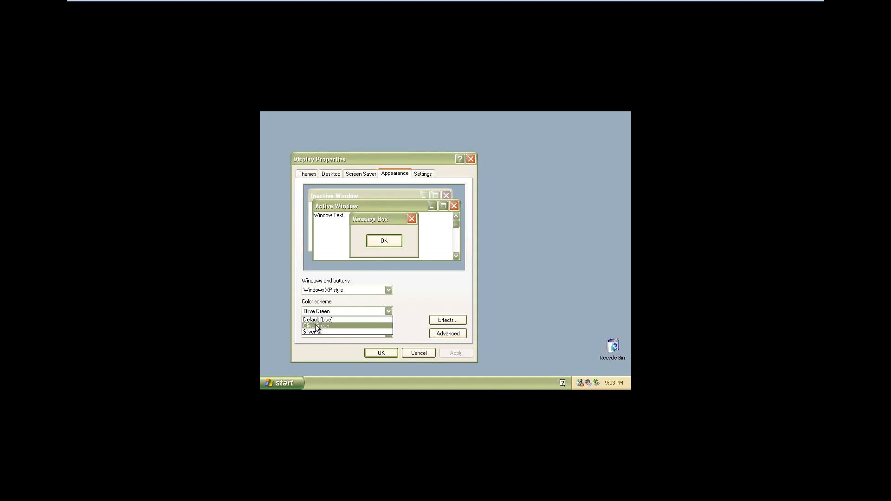
{"action": "left_click", "coordinate": [310, 331]}
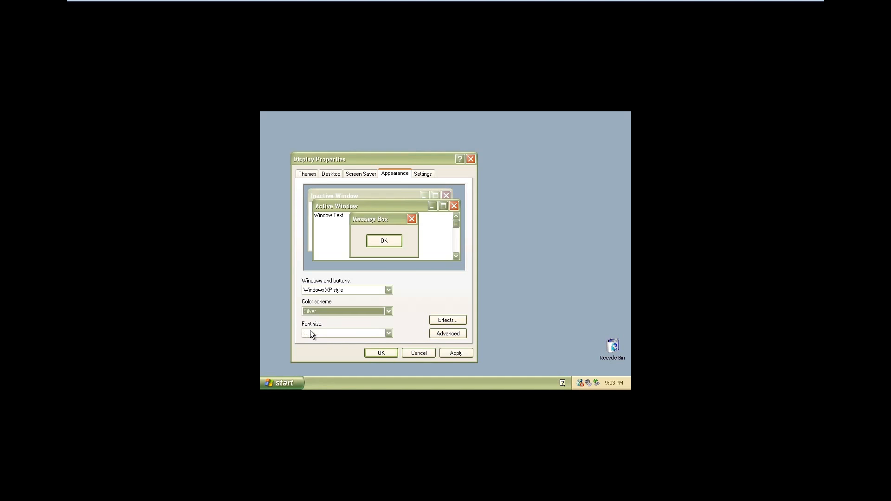
{"action": "left_click", "coordinate": [453, 355]}
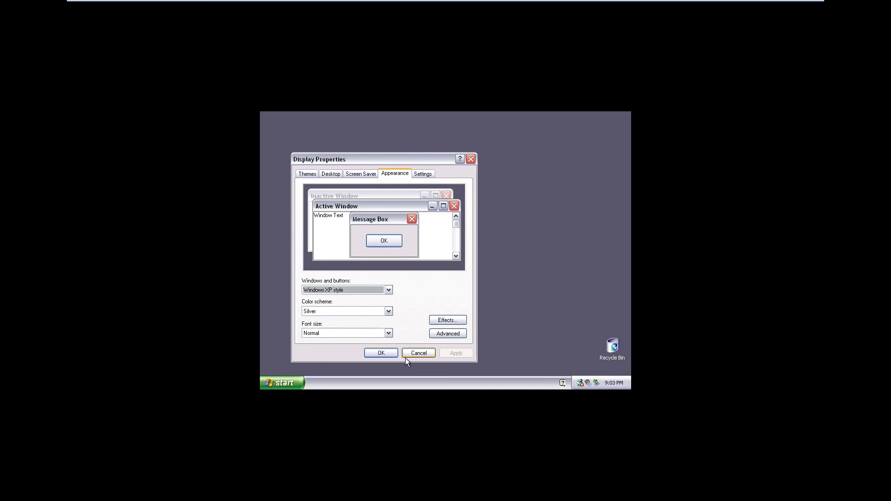
Preview the Windows XP screen saver and close Display Properties
{"action": "left_click", "coordinate": [355, 175]}
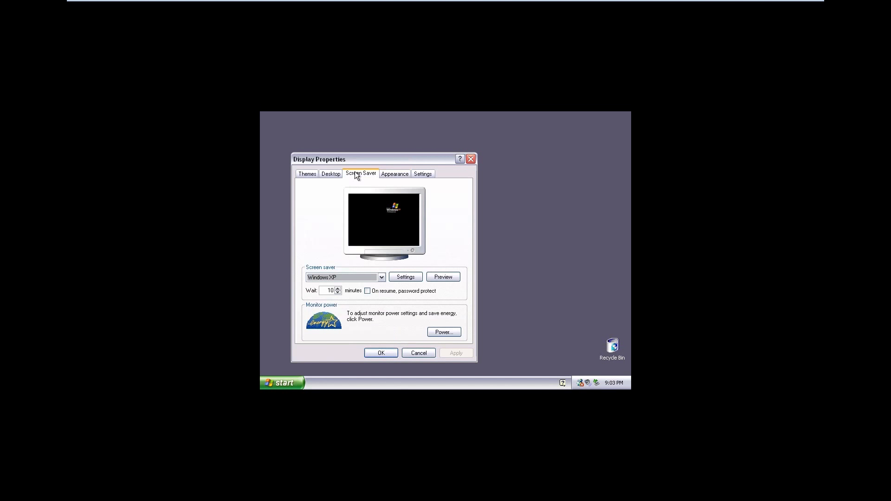
{"action": "left_click", "coordinate": [443, 277]}
{"action": "left_click", "coordinate": [415, 354]}
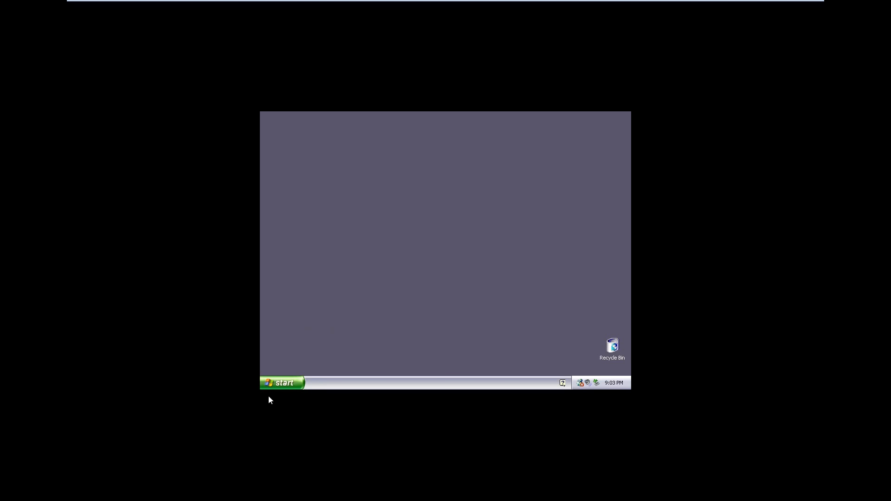
{"action": "left_click", "coordinate": [281, 384]}
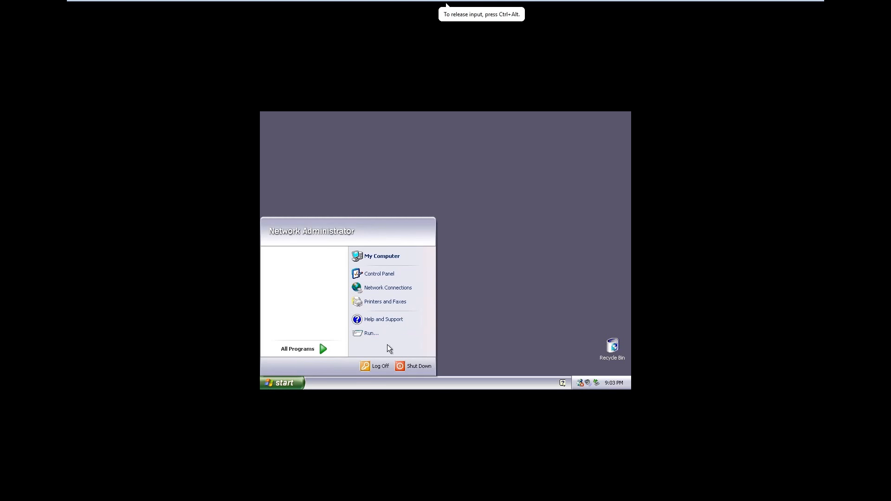
{"action": "left_click", "coordinate": [571, 257]}
Connect the VMware Tools installer CD to the virtual machine to launch its setup
{"action": "key", "text": "ctrl+alt"}
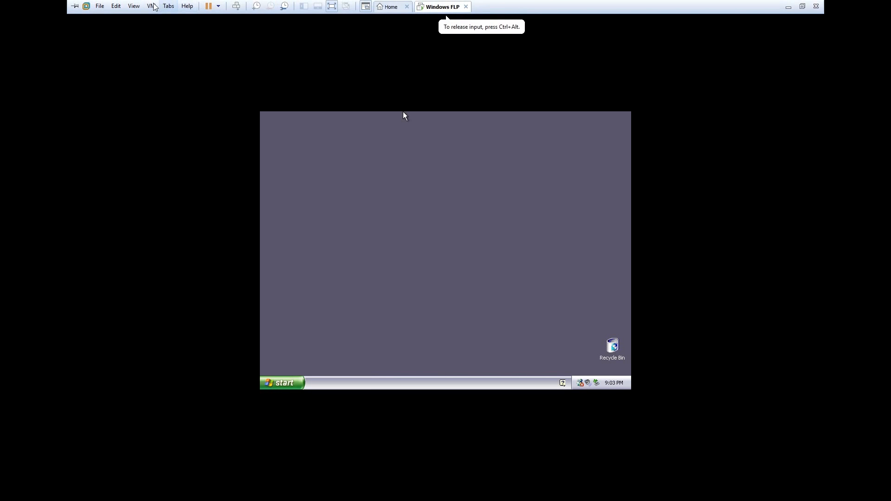
{"action": "left_click", "coordinate": [151, 6]}
{"action": "left_click", "coordinate": [195, 110]}
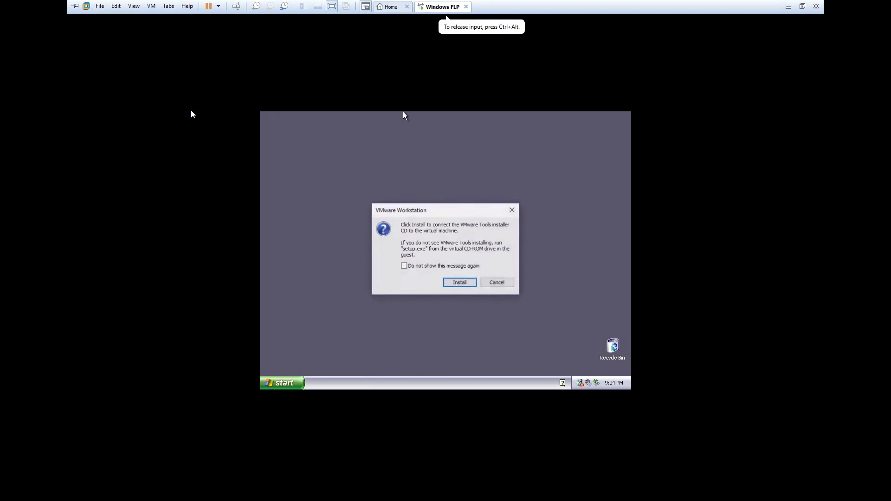
{"action": "left_click", "coordinate": [458, 284]}
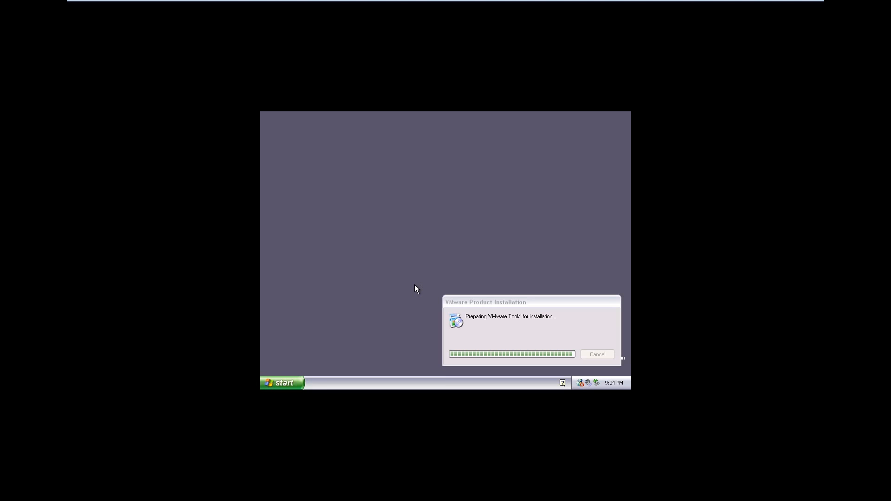
{"action": "left_click", "coordinate": [506, 304]}
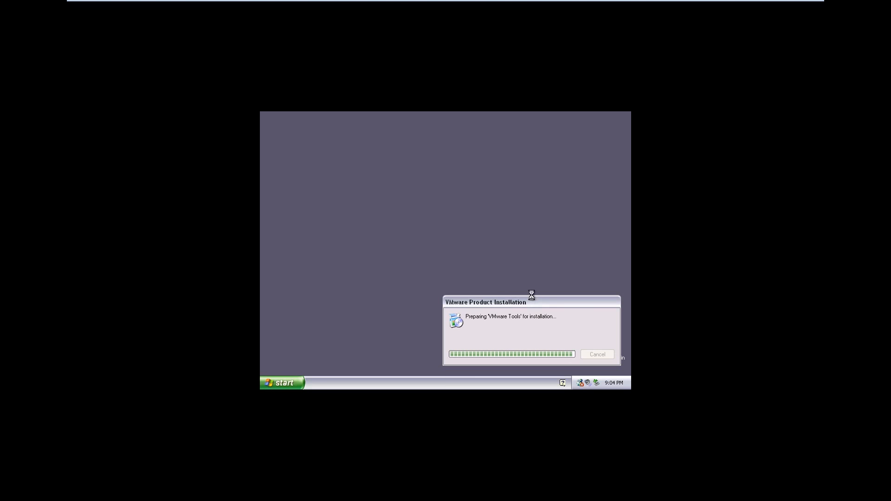
{"action": "left_click_drag", "start_coordinate": [526, 305], "coordinate": [522, 236]}
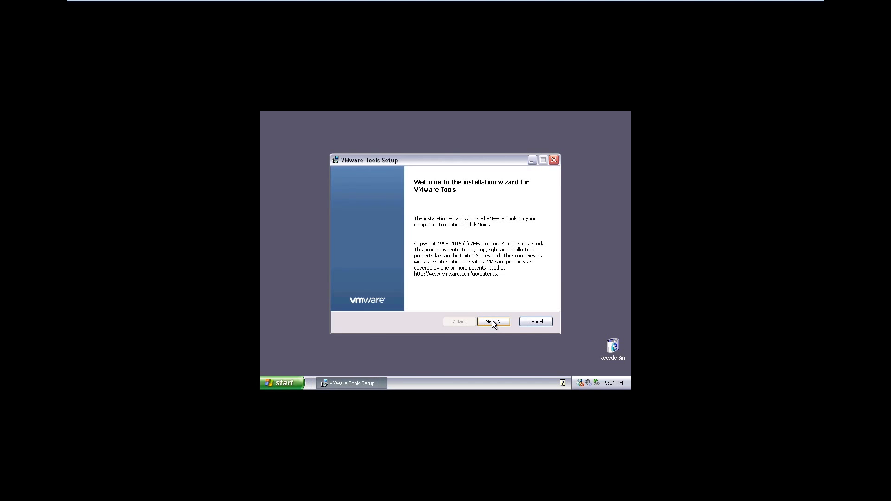
Install VMware Tools with the Complete setup type and finish the wizard
{"action": "left_click", "coordinate": [494, 320]}
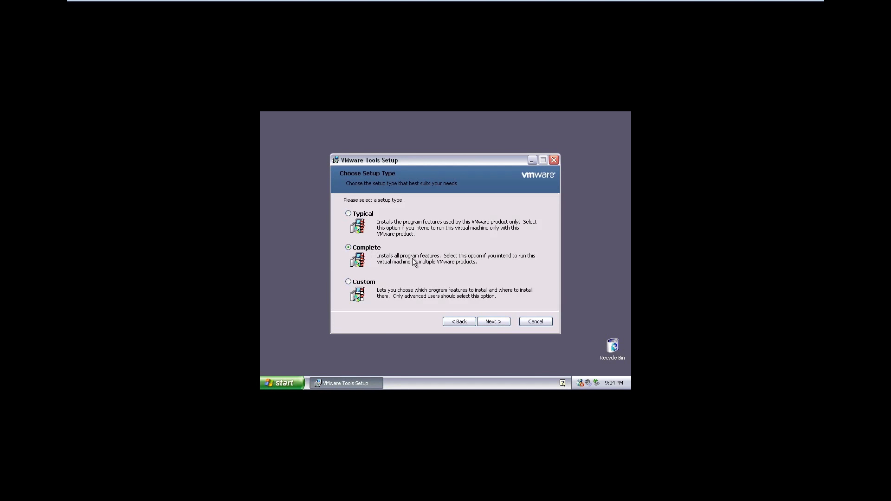
{"action": "left_click", "coordinate": [483, 322]}
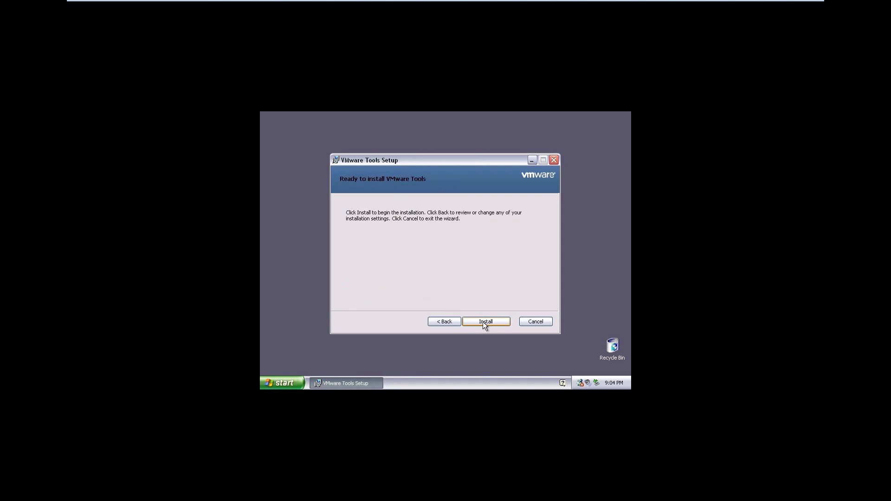
{"action": "left_click", "coordinate": [487, 321]}
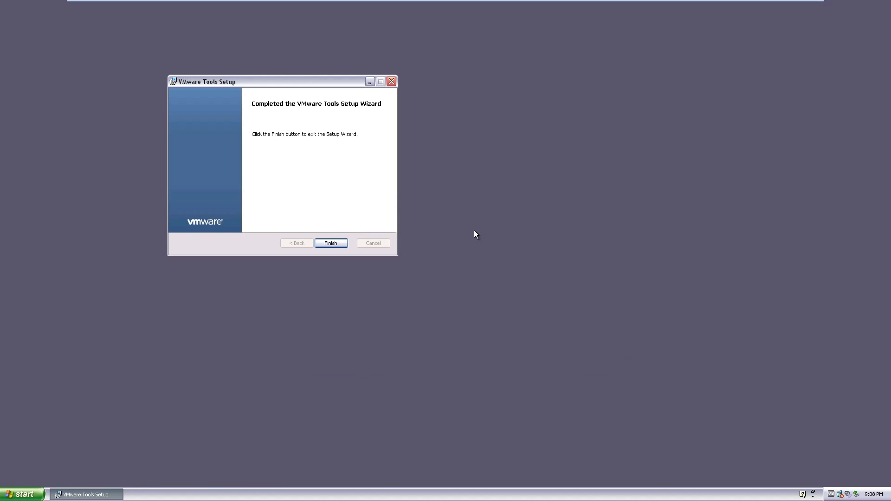
{"action": "left_click", "coordinate": [330, 243]}
{"action": "left_click", "coordinate": [417, 273]}
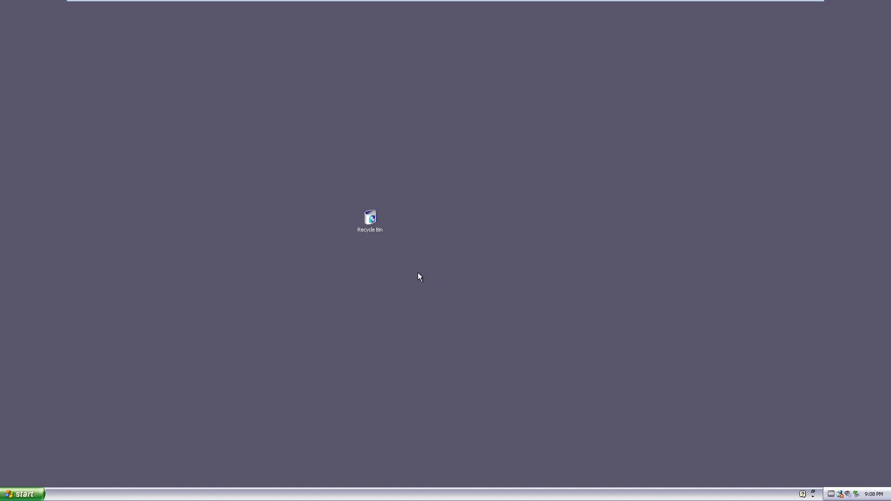